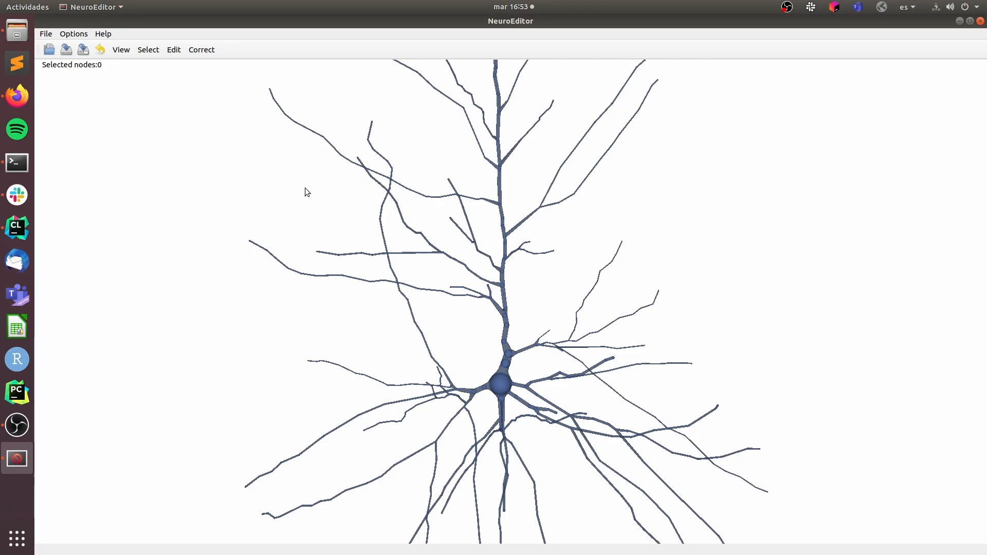
Step: Change the modified 3D mesh color to dark red #7d0002 and slightly increase the modified 3D mesh transparency setting
click(121, 50)
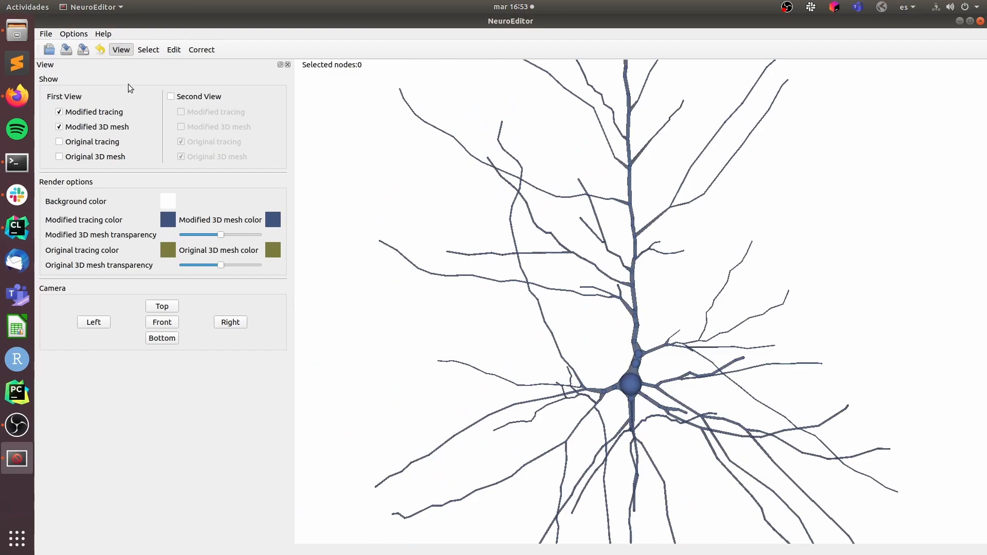
click(273, 222)
drag(532, 248, 480, 190)
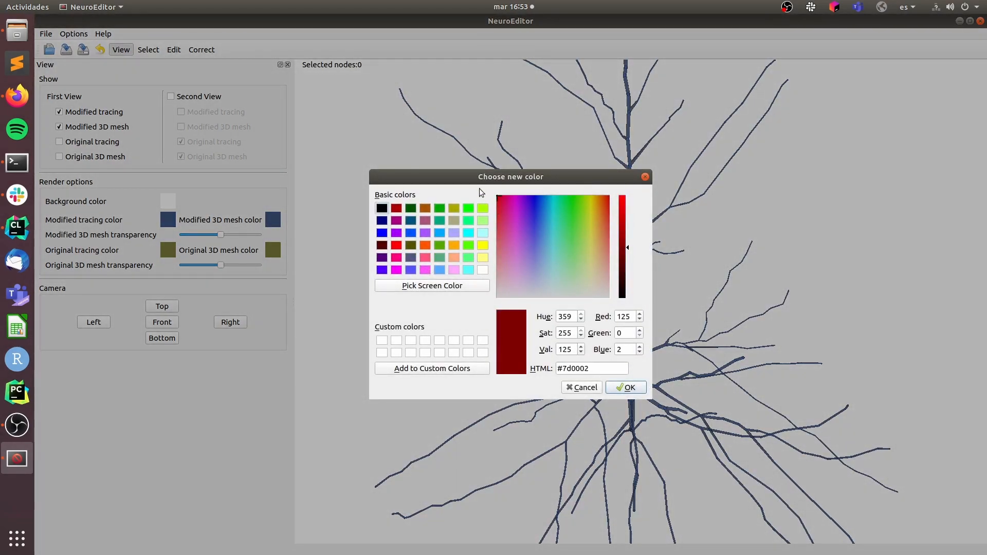
click(627, 385)
scroll(462, 324, up, 6)
mouse_move(222, 235)
mouse_down()
mouse_move(272, 243)
mouse_move(224, 240)
mouse_up()
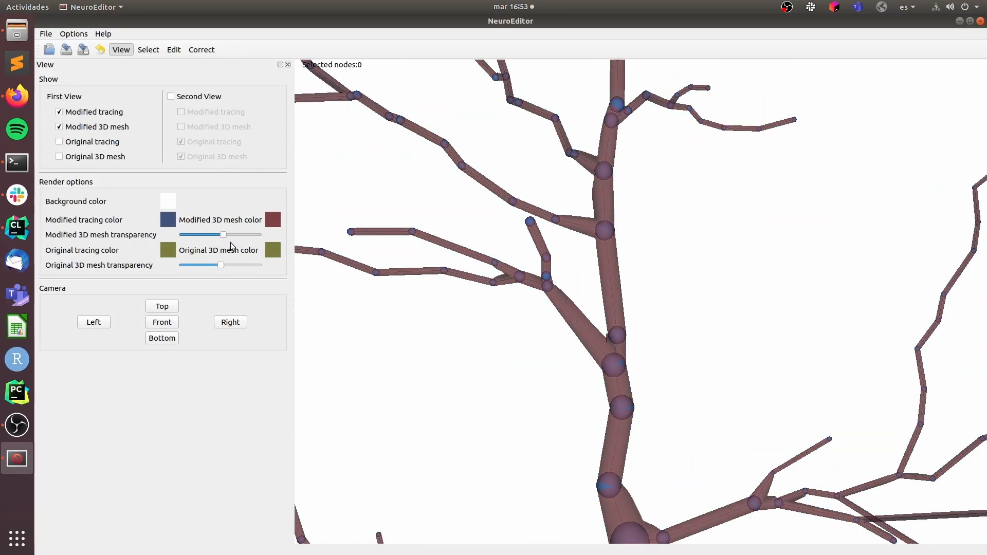
click(17, 425)
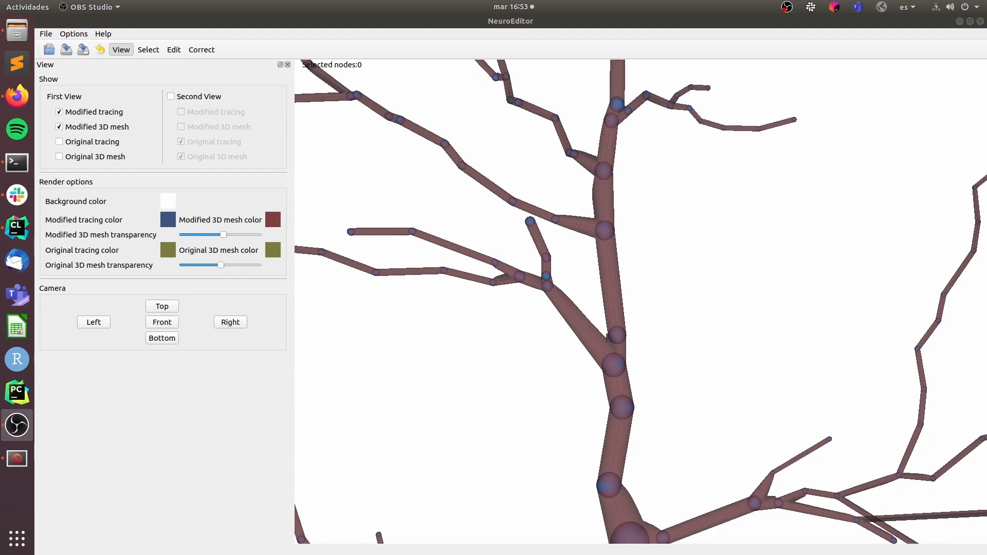
Step: Move the thick trunk node between the two lowest branchings down onto the next node, and apply a radius of 2,07 to it
click(620, 406)
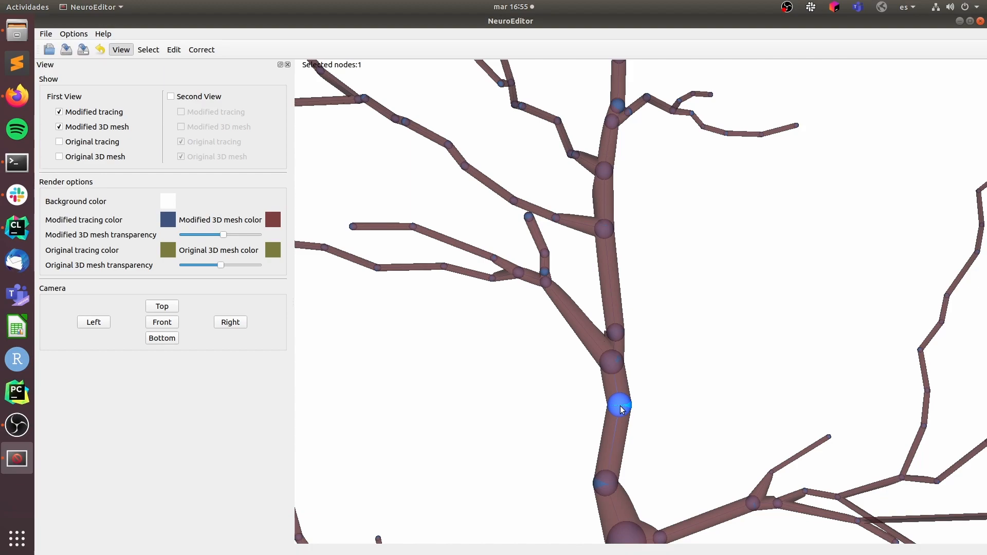
drag(620, 407, 611, 482)
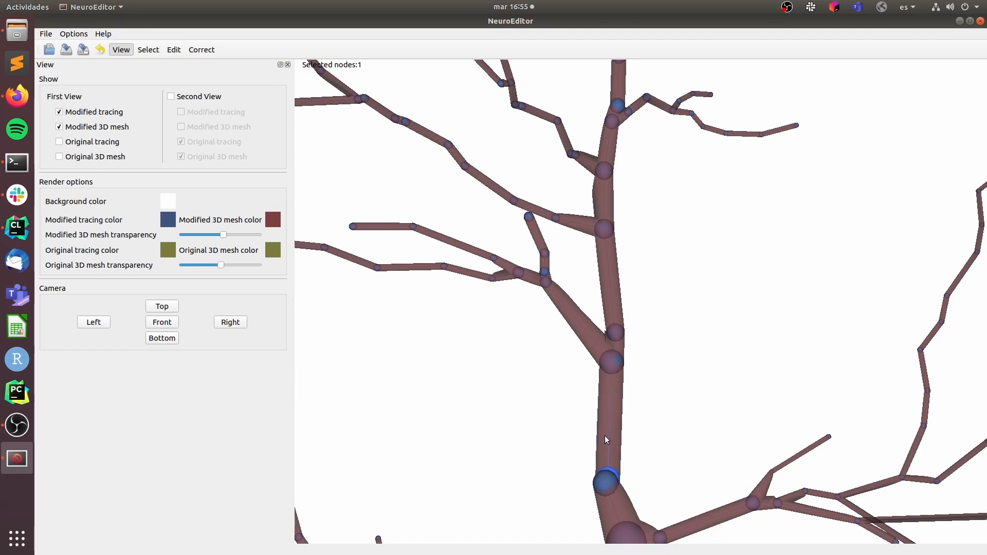
click(174, 53)
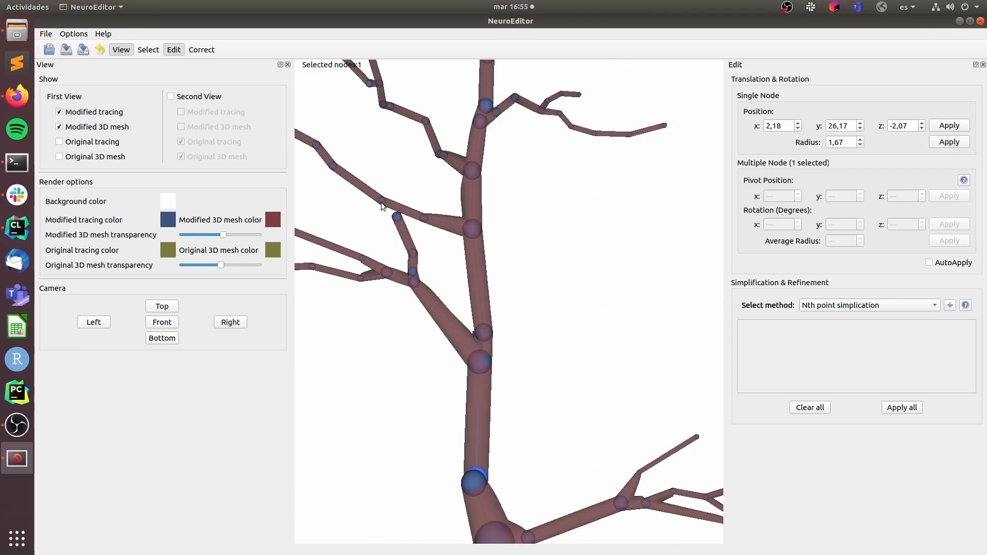
click(129, 53)
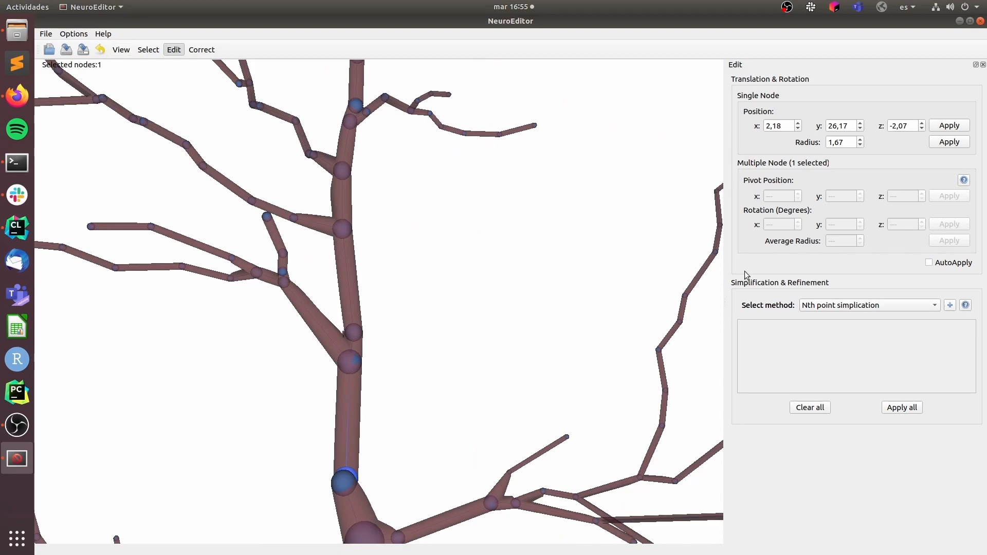
click(842, 142)
click(862, 137)
click(862, 138)
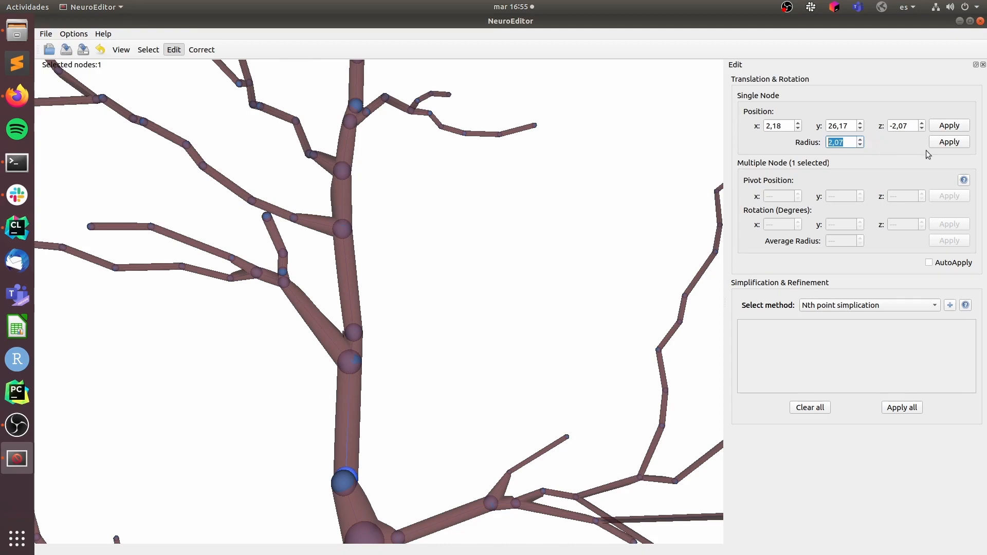
click(961, 144)
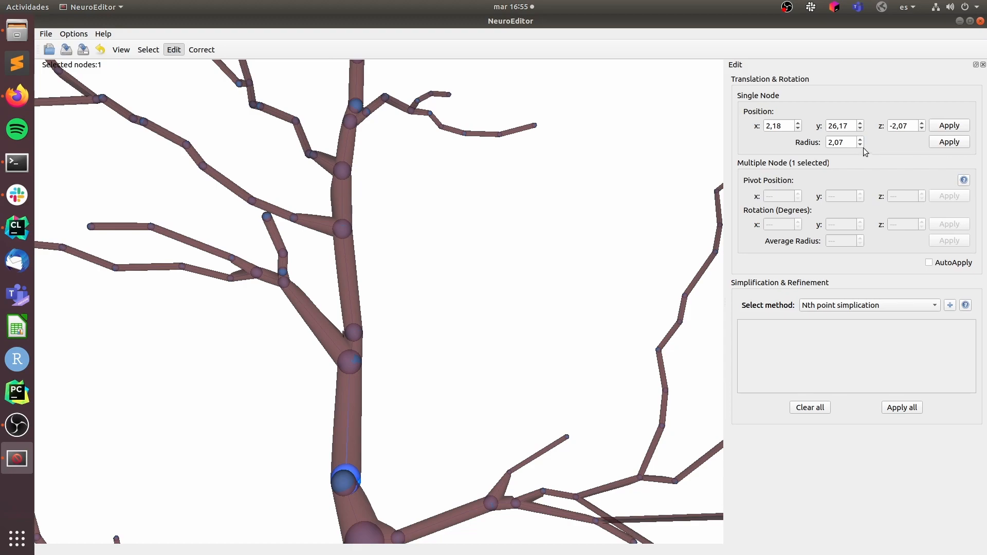
Step: Turn on AutoApply and raise the selected trunk node's radius to 2,32
click(954, 262)
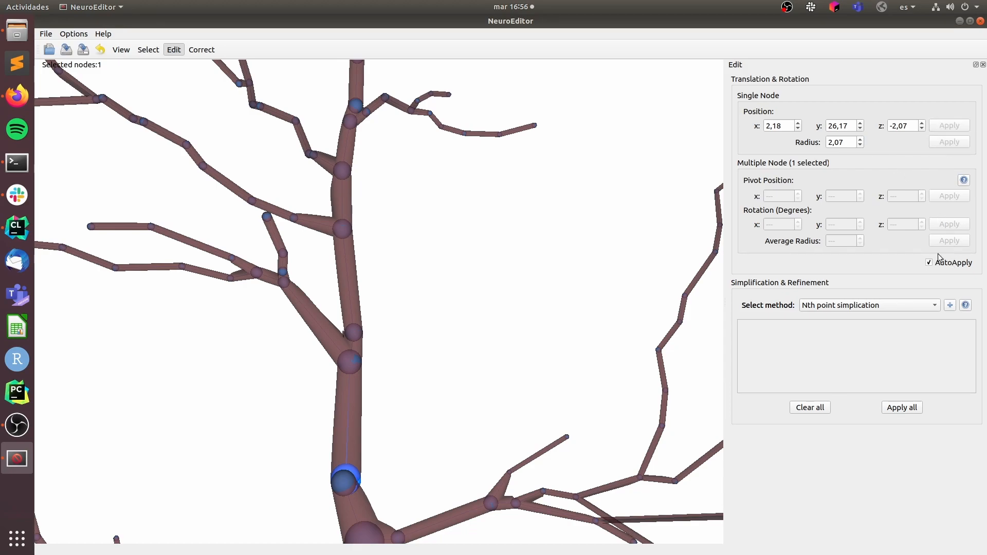
click(860, 141)
click(860, 140)
click(860, 140)
click(860, 140)
click(860, 140)
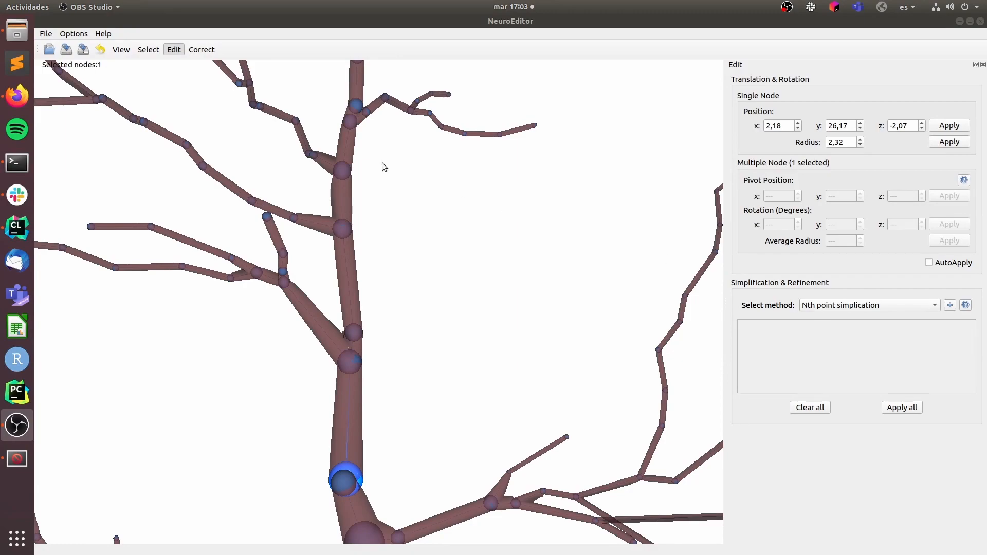
Step: Select Section 53 of Neurite 5 with all its nodes in the element tree
click(169, 53)
click(141, 52)
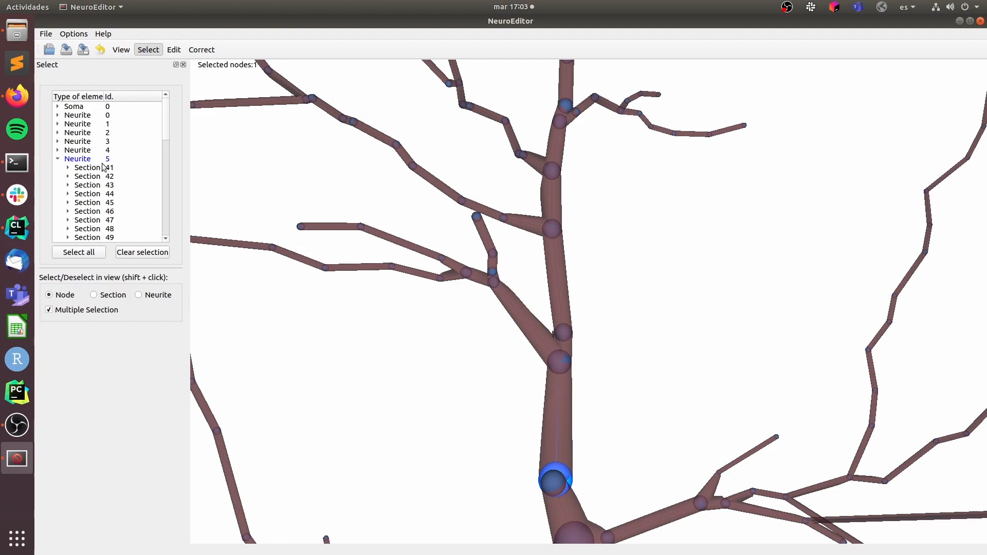
scroll(104, 167, down, 4)
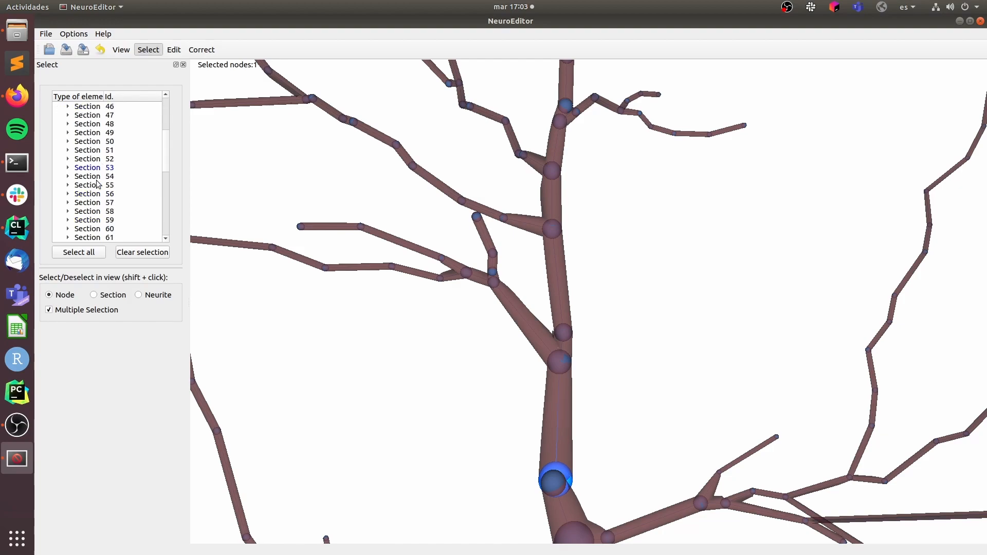
click(68, 167)
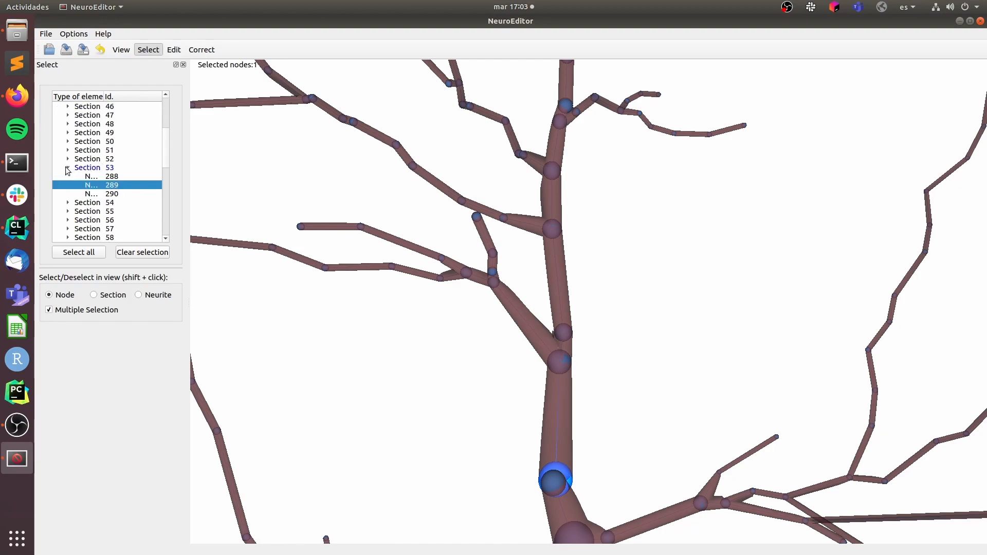
click(106, 169)
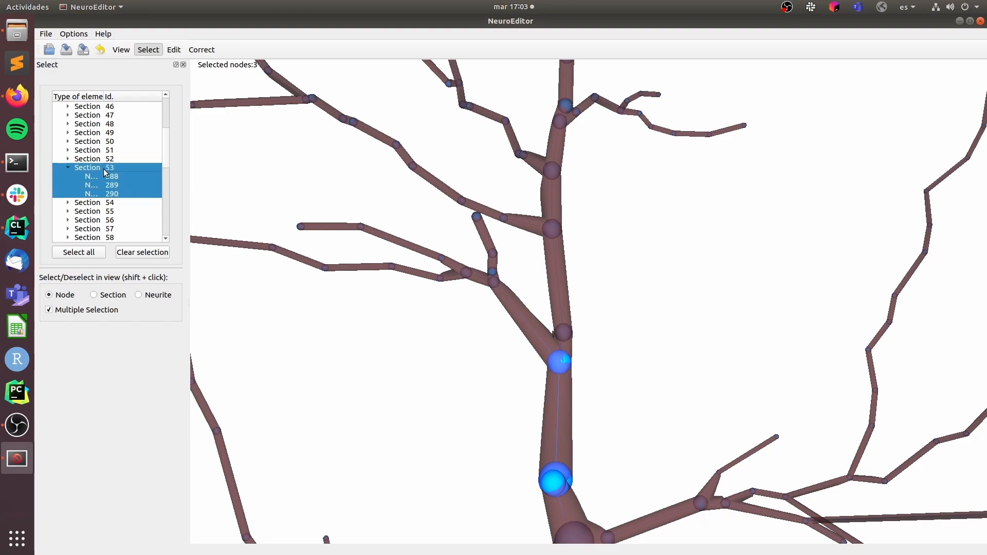
Step: Add the nodes around the short side branch to the selection with an area selection, and review the marked sections in the element tree
middle_drag(455, 217, 466, 225)
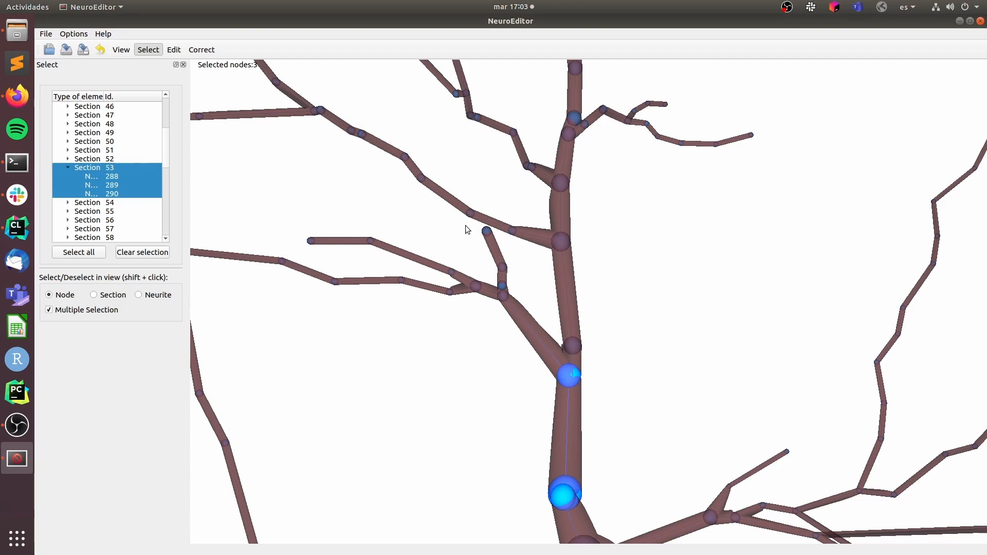
drag(465, 225, 517, 291)
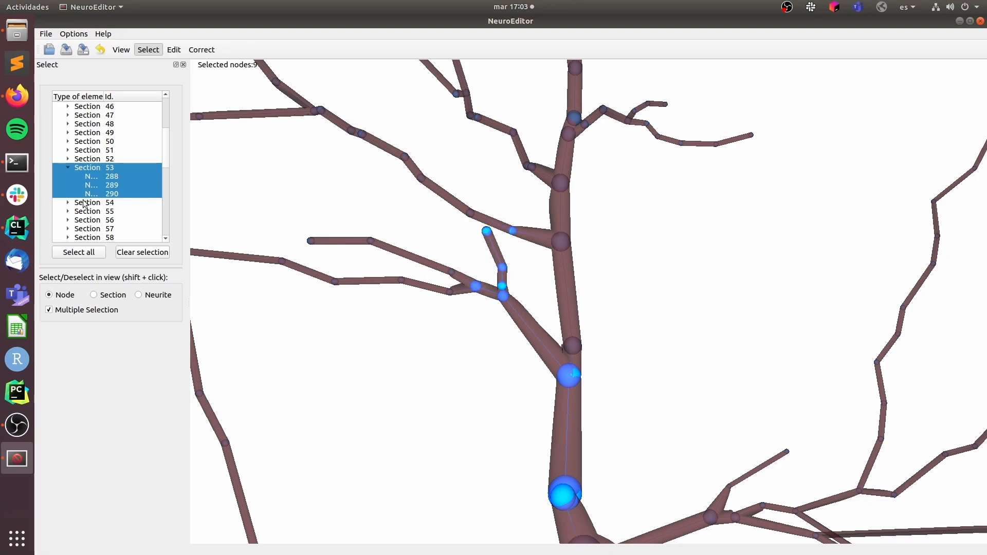
scroll(85, 204, up, 5)
scroll(95, 202, down, 6)
scroll(95, 202, down, 5)
scroll(95, 202, up, 1)
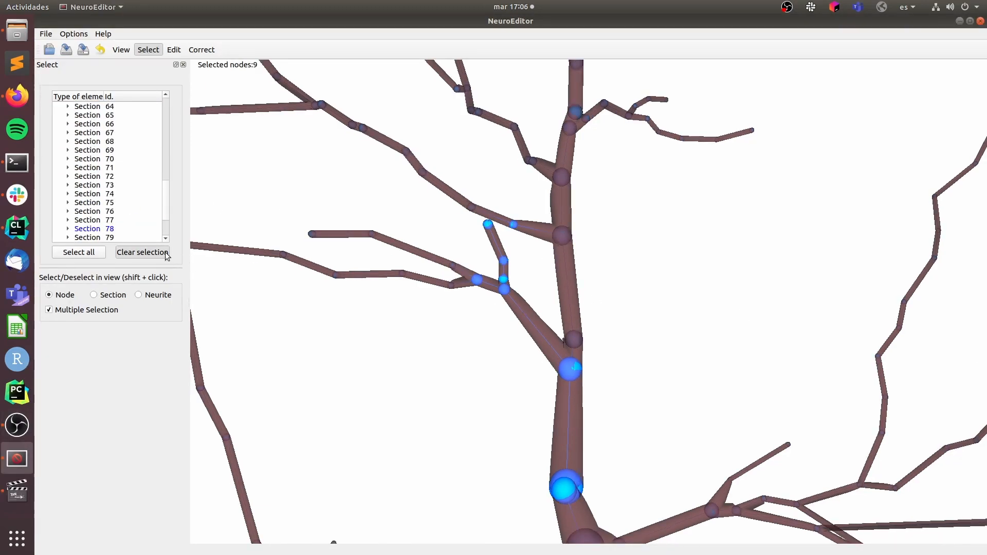
Step: Clear the whole selection and select the trunk node just above the soma
click(143, 252)
scroll(576, 417, down, 1)
middle_drag(585, 427, 574, 315)
shift+click(563, 235)
drag(597, 229, 560, 422)
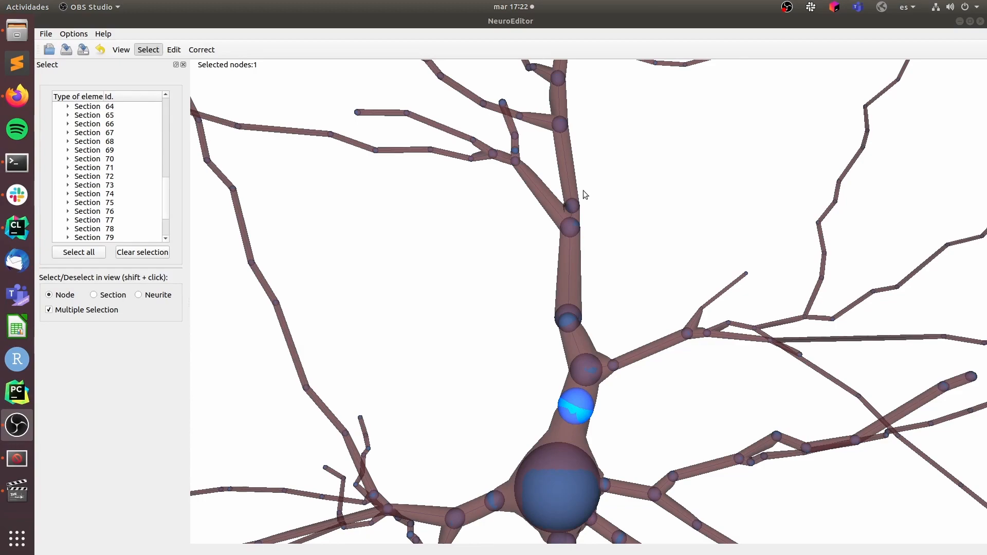
shift+click(580, 399)
Step: Move the node in the middle of the thin Section 75 branch towards the main trunk to form a sharp bend, and deselect it
middle_drag(613, 225, 613, 447)
scroll(613, 448, up, 2)
shift+click(494, 253)
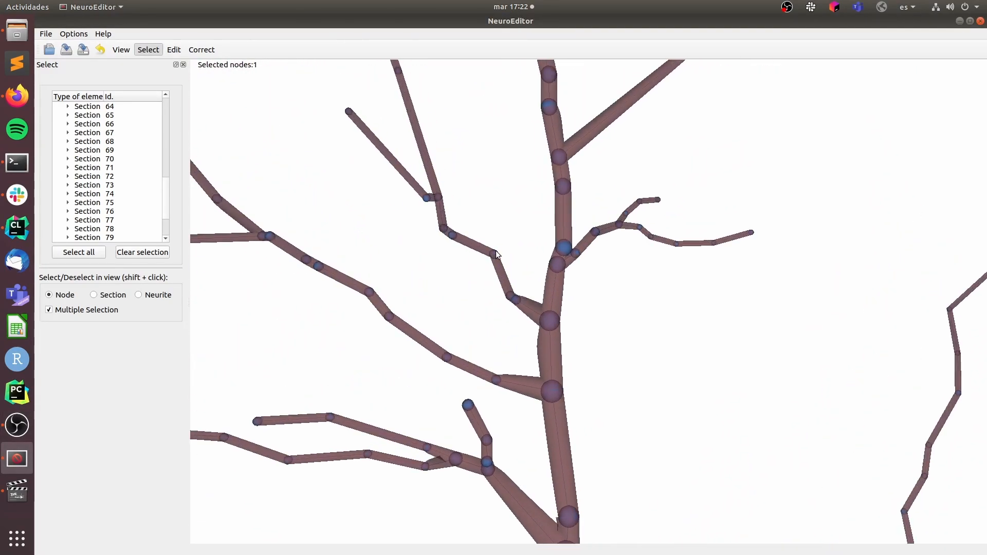
drag(496, 252, 540, 253)
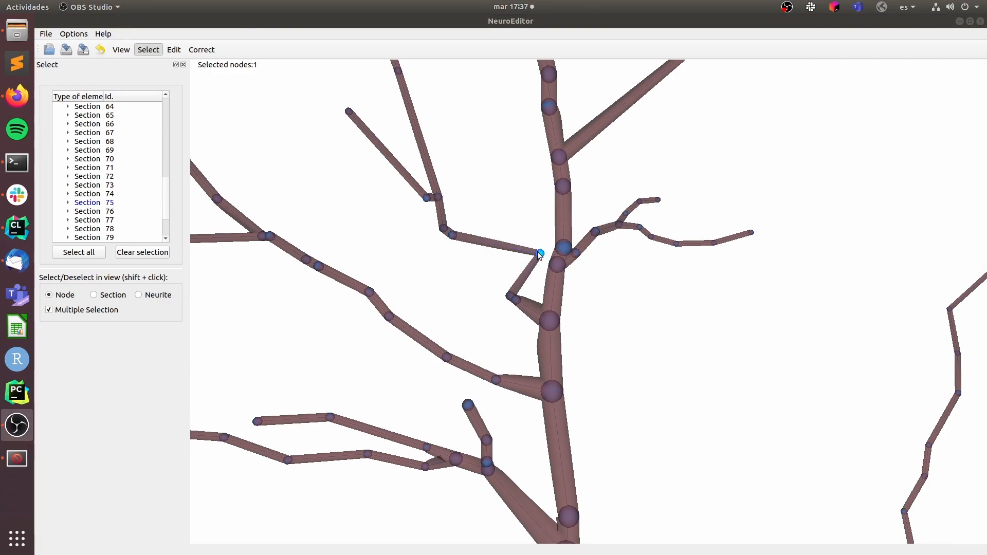
click(540, 254)
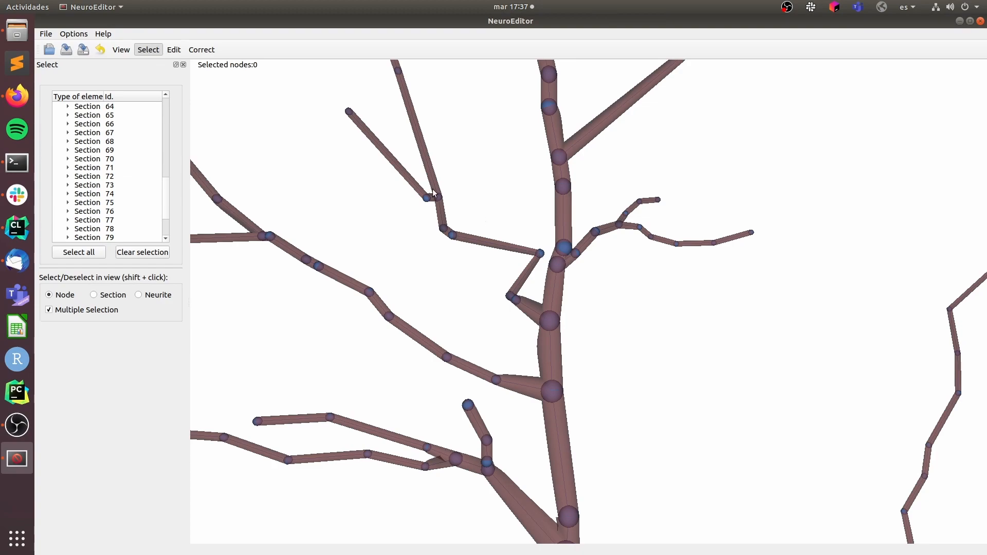
Step: Add the Oversampling and Angle smaller than 90º tests to the correction list
click(149, 50)
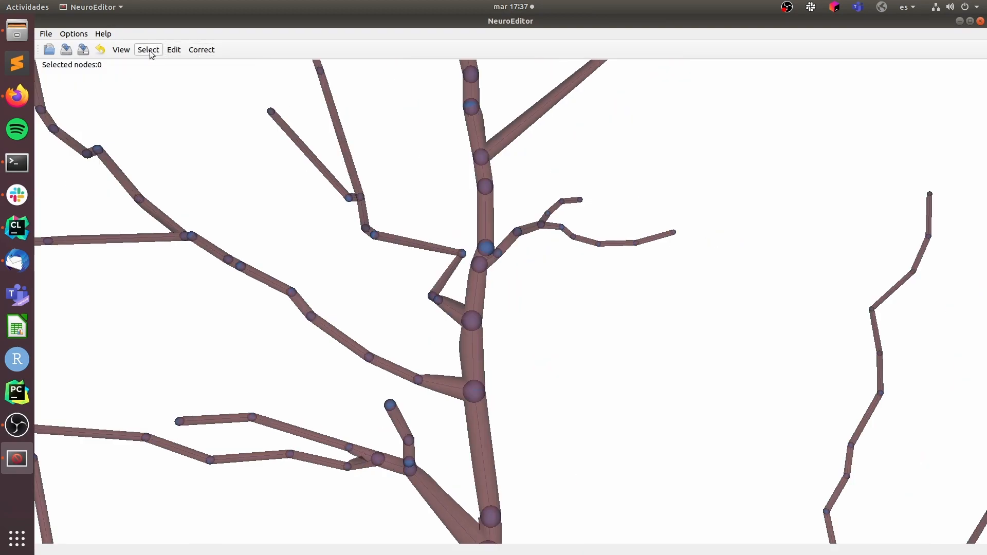
click(202, 50)
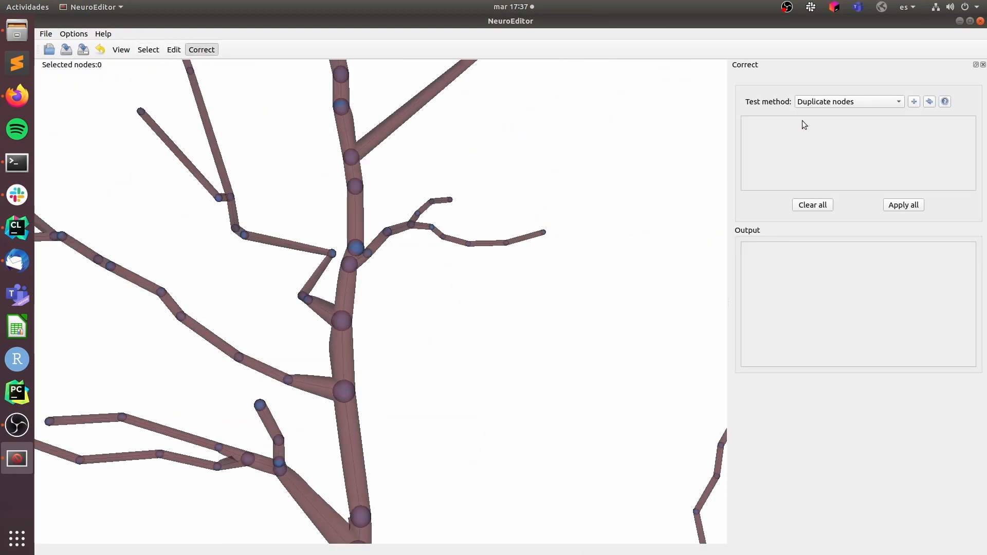
click(822, 105)
click(823, 114)
click(913, 102)
click(890, 100)
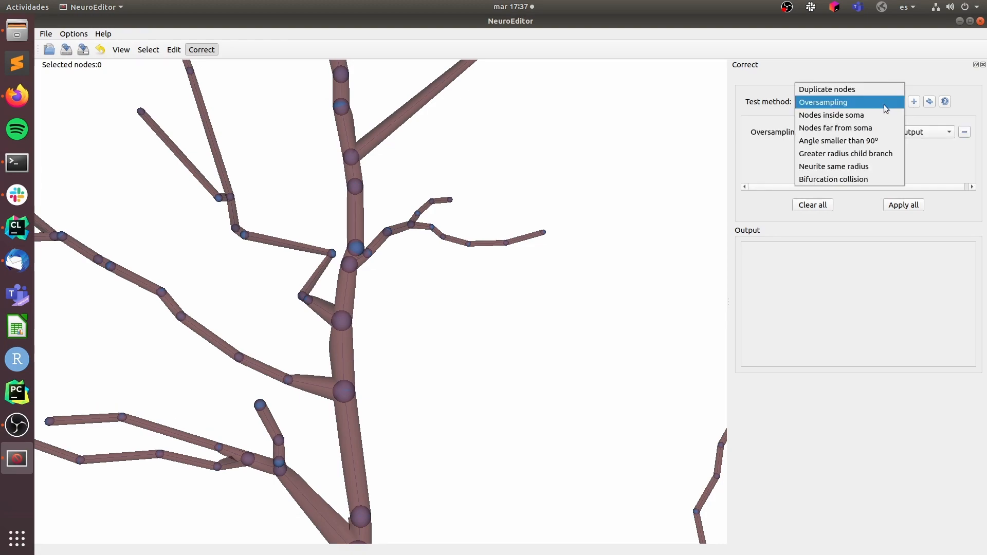
click(877, 141)
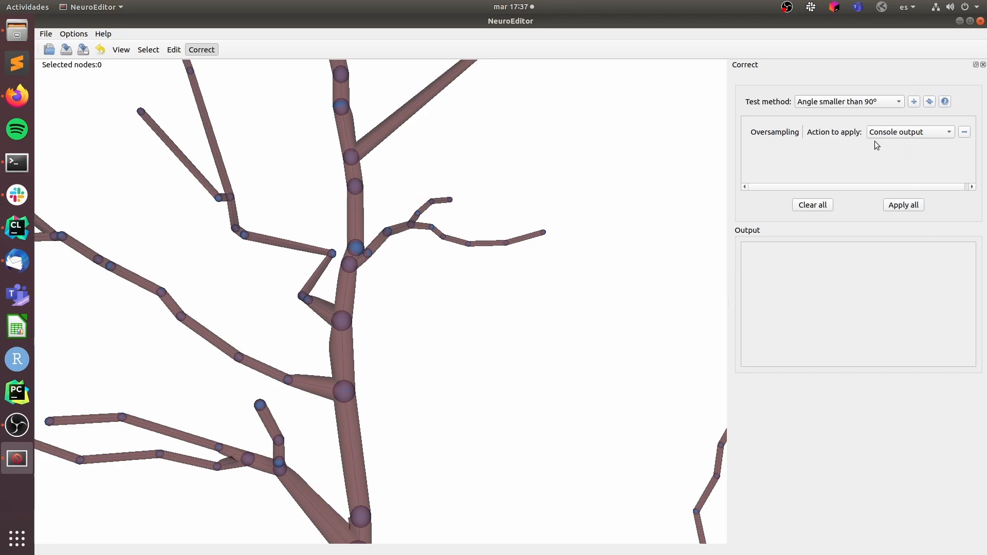
click(913, 102)
Step: Set the Oversampling action to Delete node, keep Console output for Angle smaller than 90º, and apply all tests
click(908, 132)
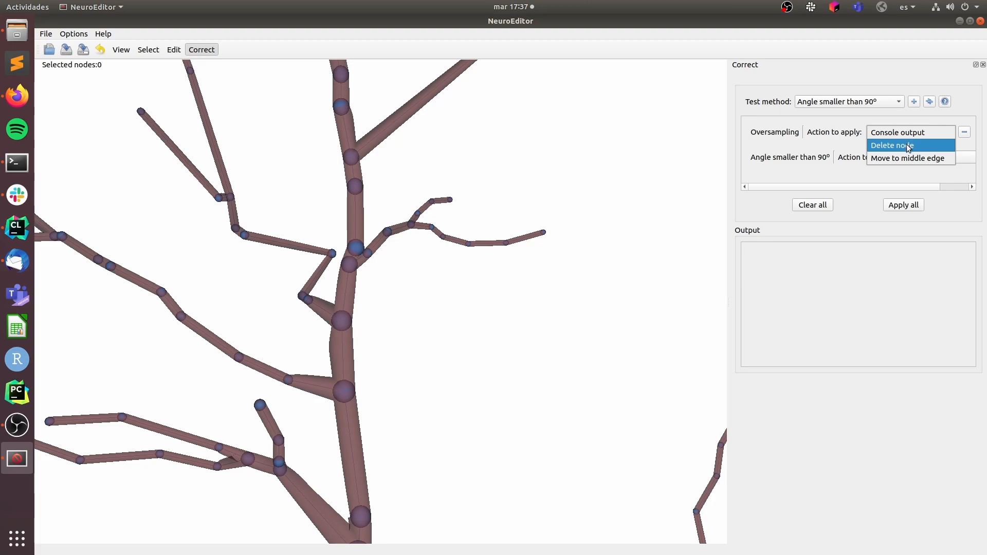
click(908, 146)
click(915, 158)
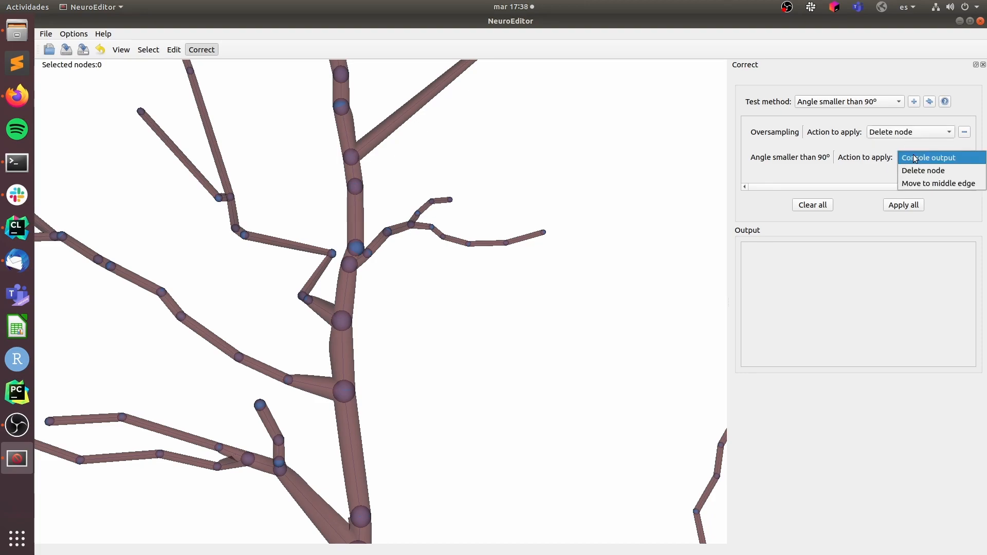
click(915, 158)
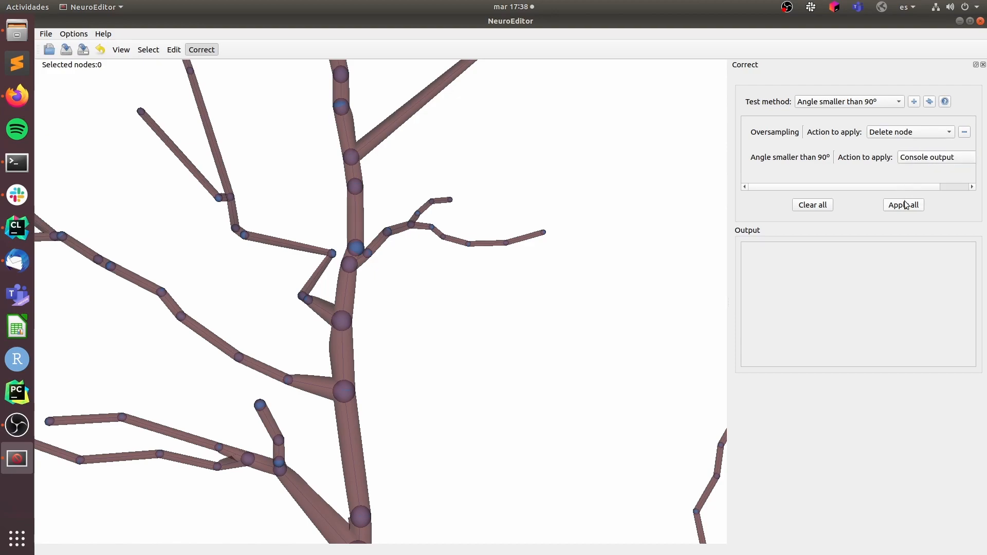
click(906, 205)
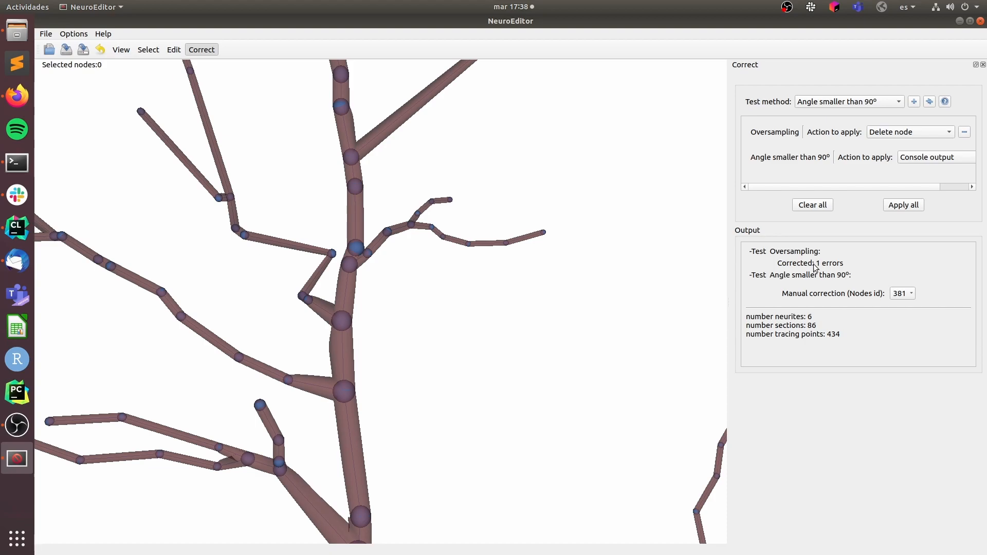
Step: Manually correct node 381 from the angle test with Move to middle edge, and hide the correction settings
click(909, 299)
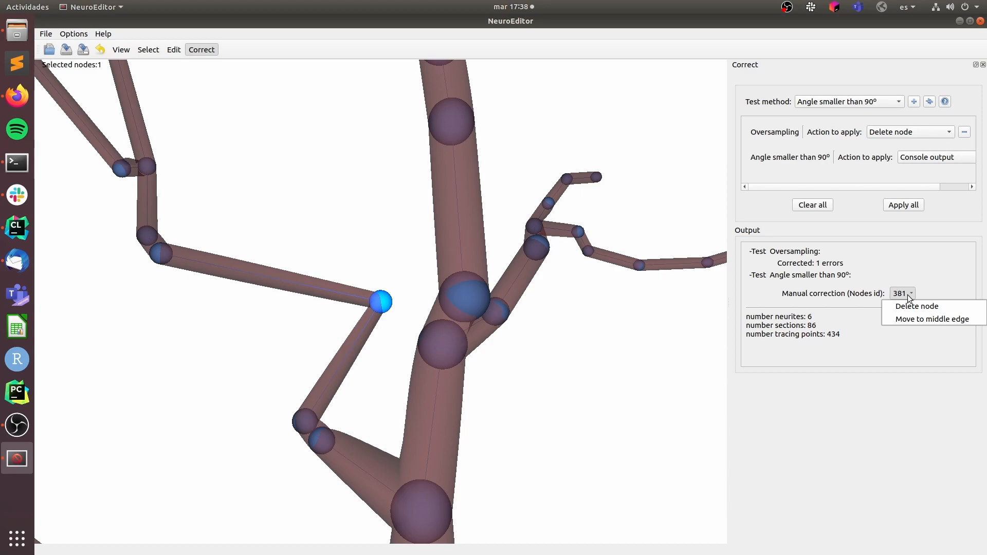
click(905, 320)
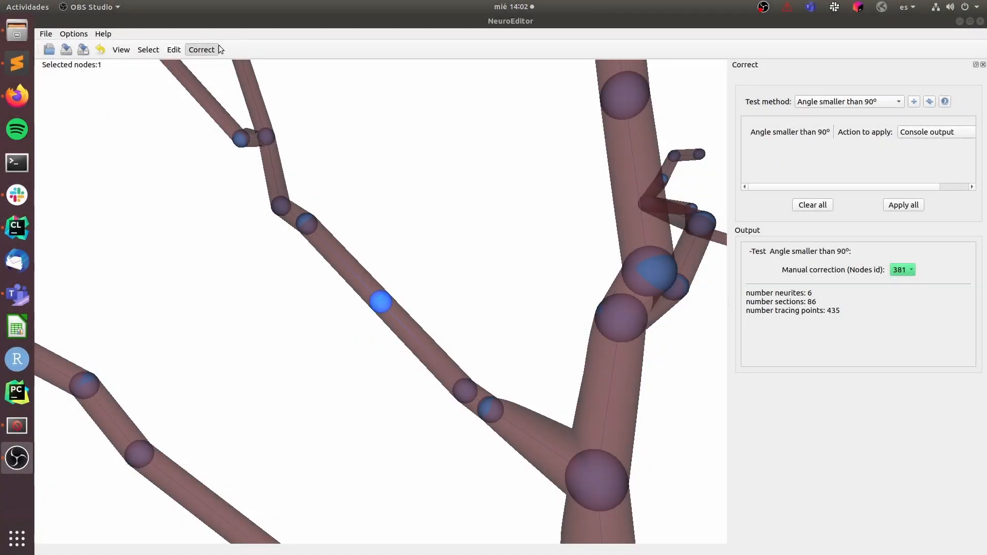
click(214, 51)
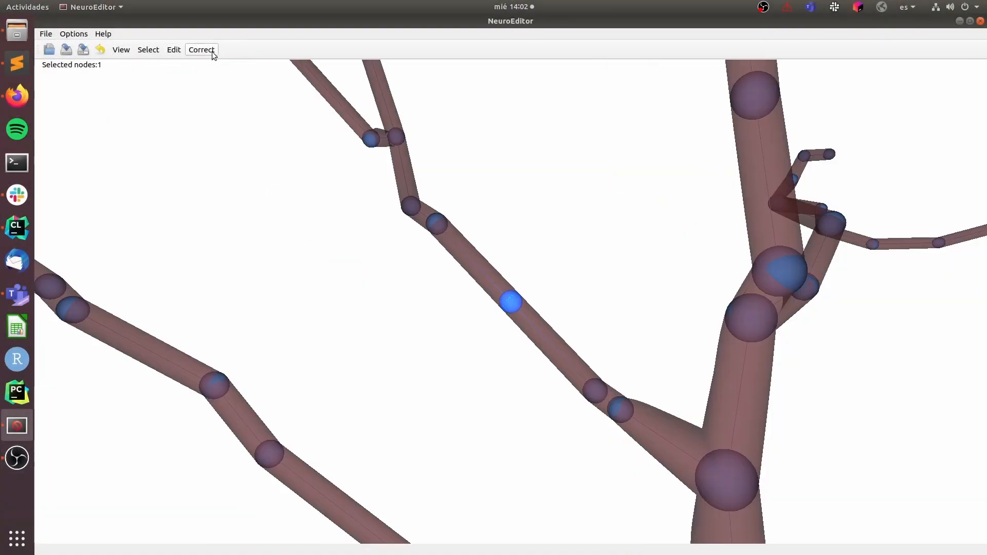
Step: Show the editing settings and deselect the corrected node on the thin branch
click(173, 50)
right_click(376, 302)
click(376, 303)
click(375, 302)
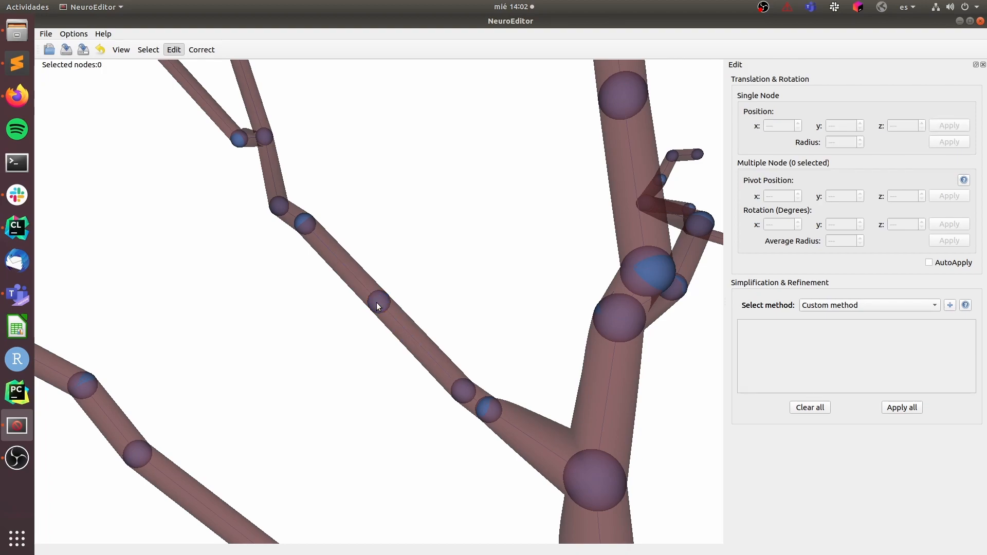
Step: Add the Nth point simplication method, set num_points to 2, and apply it to the tracing
click(865, 304)
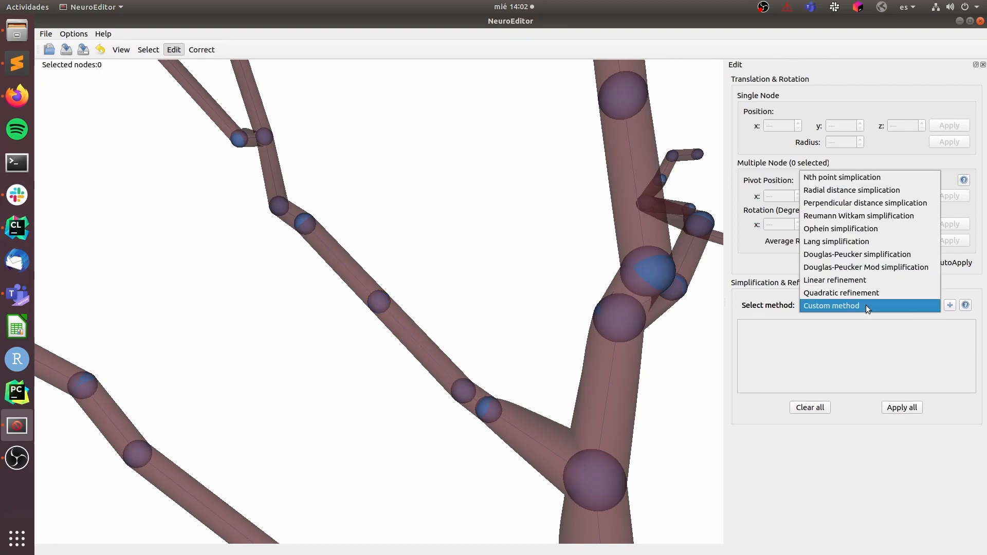
click(872, 178)
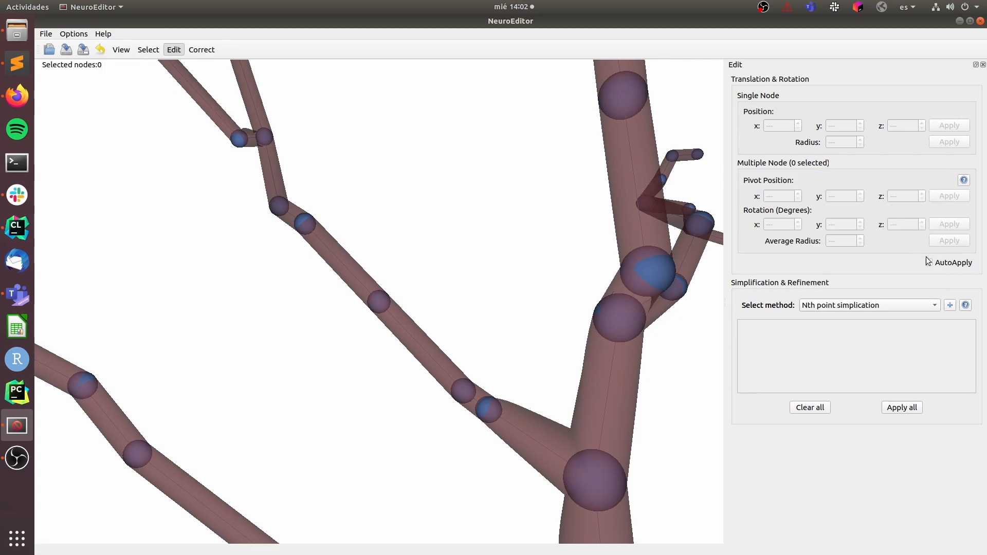
click(952, 307)
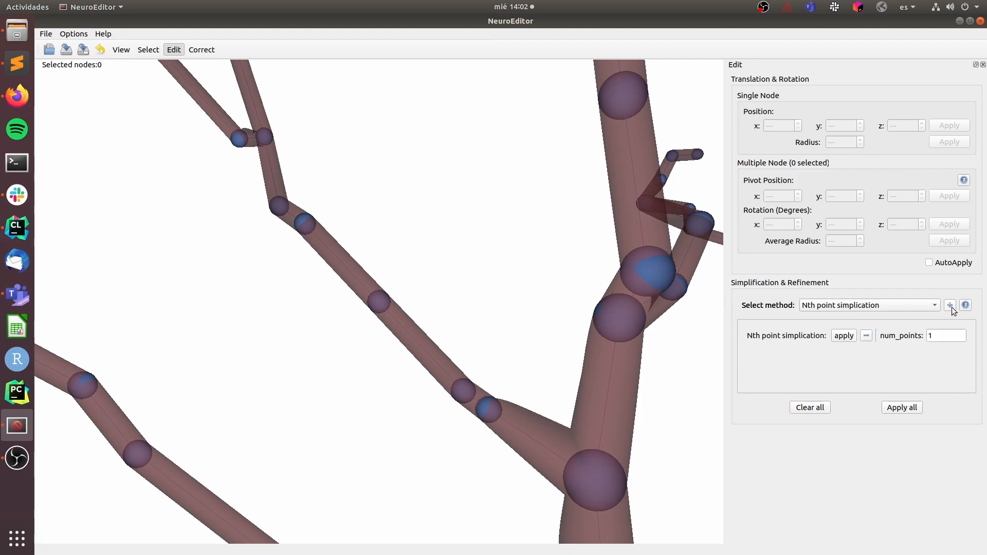
double_click(942, 337)
text(2)
click(844, 335)
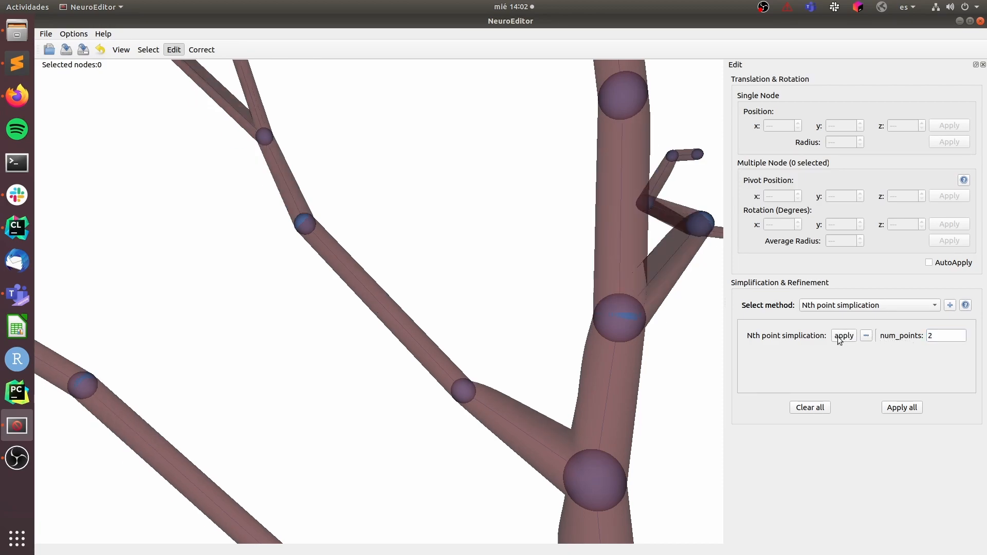
Step: Set num_points of the Nth point simplication to 20 and apply it to the whole neuron
scroll(530, 381, down, 1)
scroll(527, 376, down, 10)
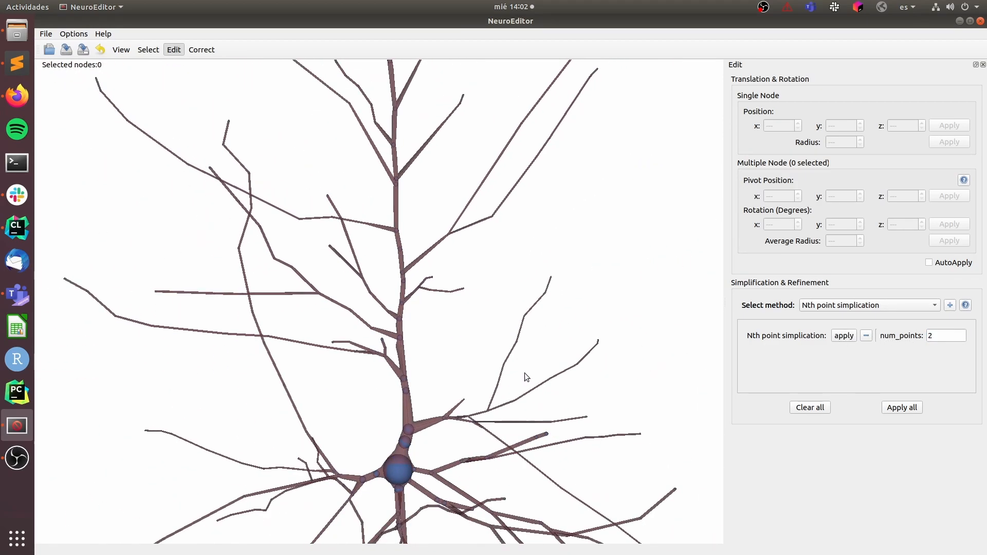
click(957, 337)
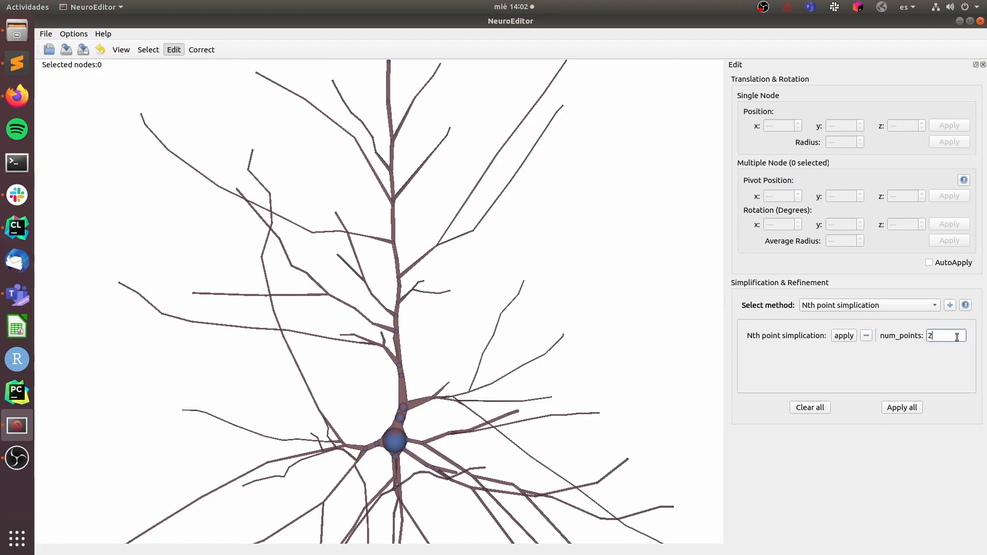
click(849, 339)
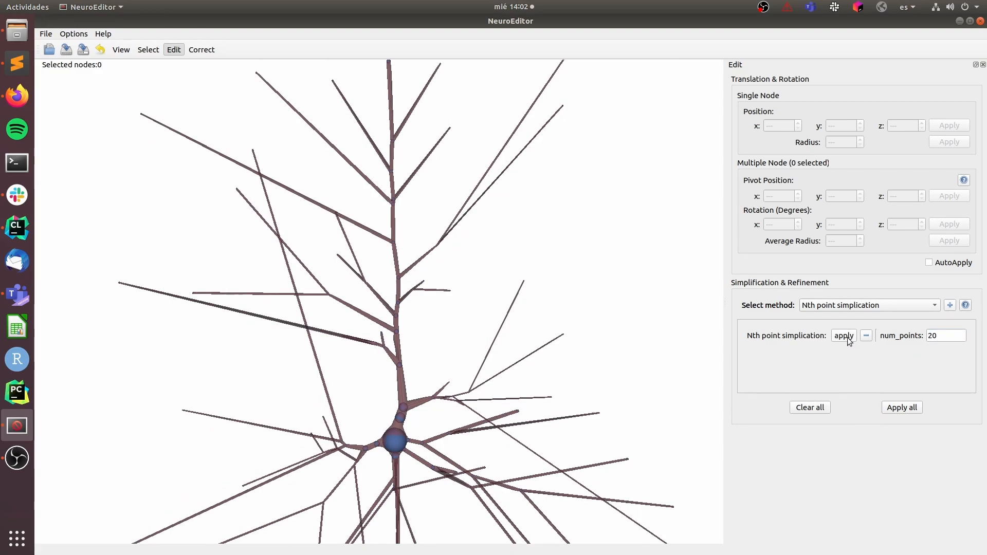
Step: Add a Custom method to the simplification list and load PythonCorrectionMethod_3.py into it
click(899, 307)
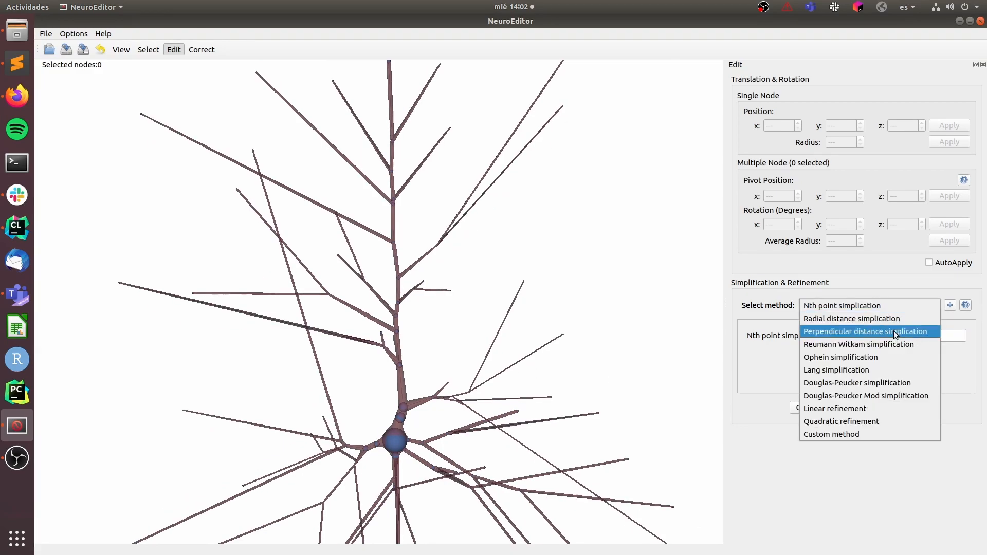
click(869, 433)
click(949, 306)
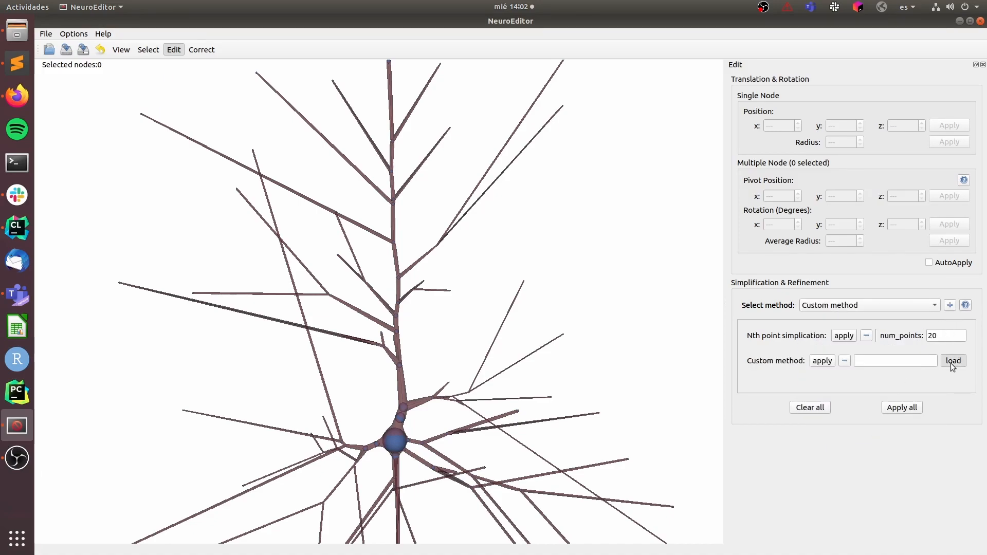
click(953, 361)
double_click(474, 187)
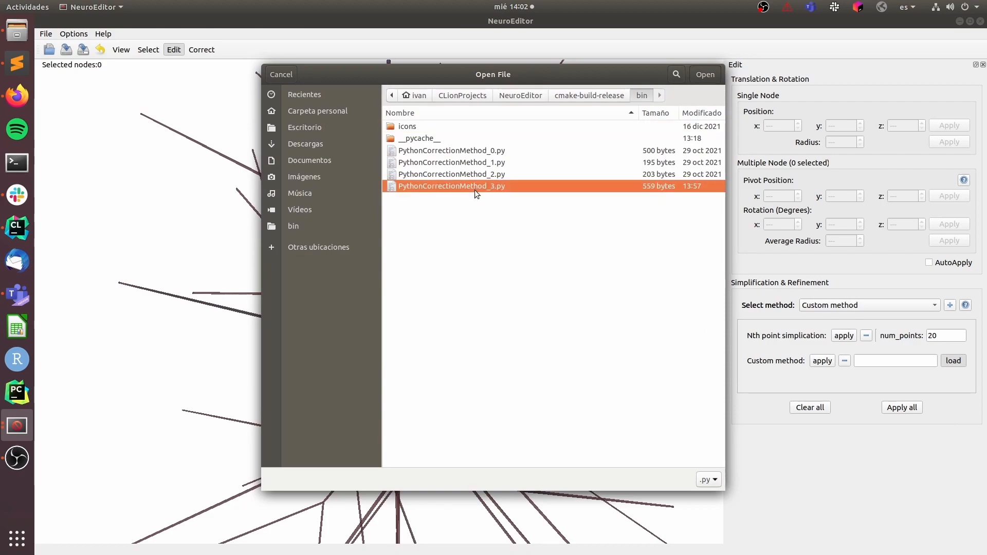
Step: Review the PythonCorrectionMethod_3.py script in Sublime Text, then return to NeuroEditor and apply the custom method
click(27, 66)
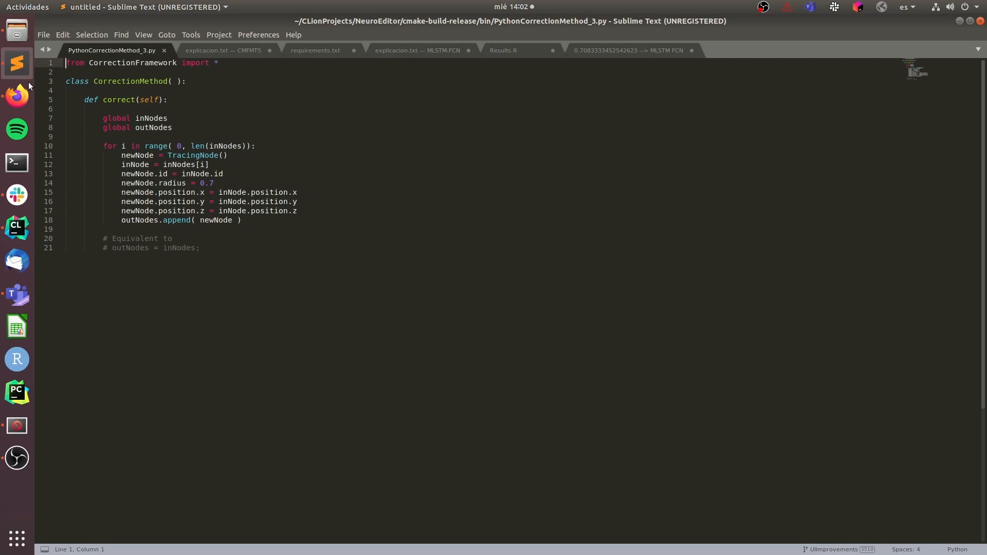
click(17, 425)
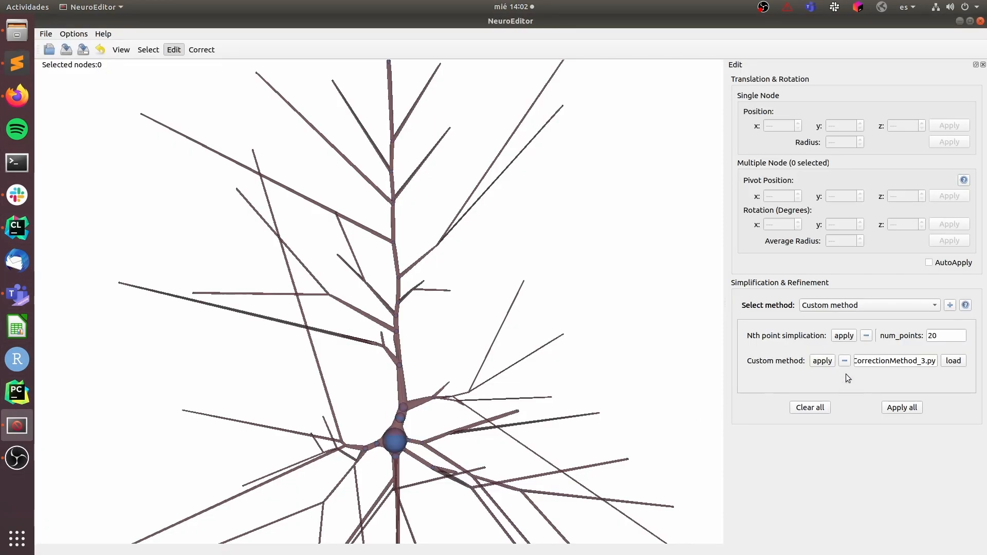
click(823, 360)
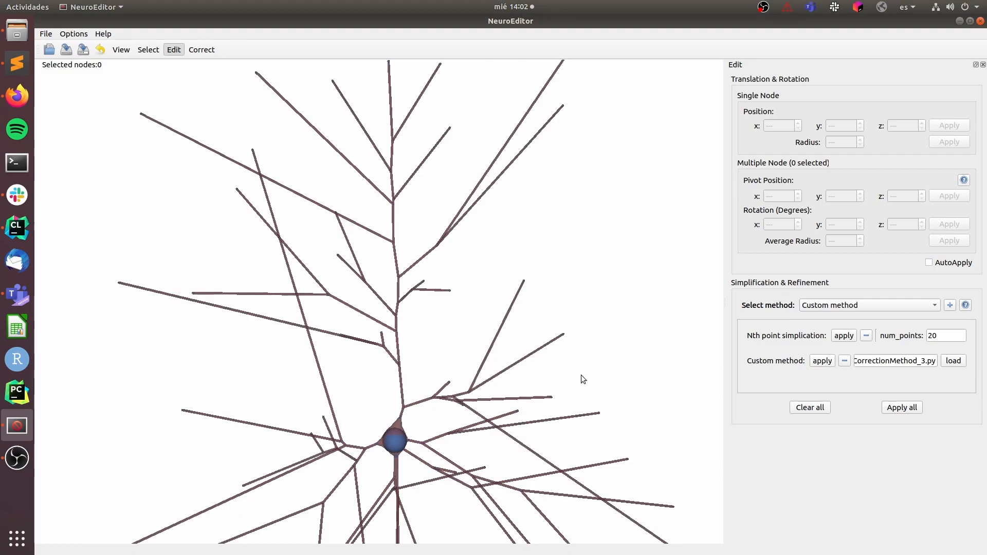
click(13, 462)
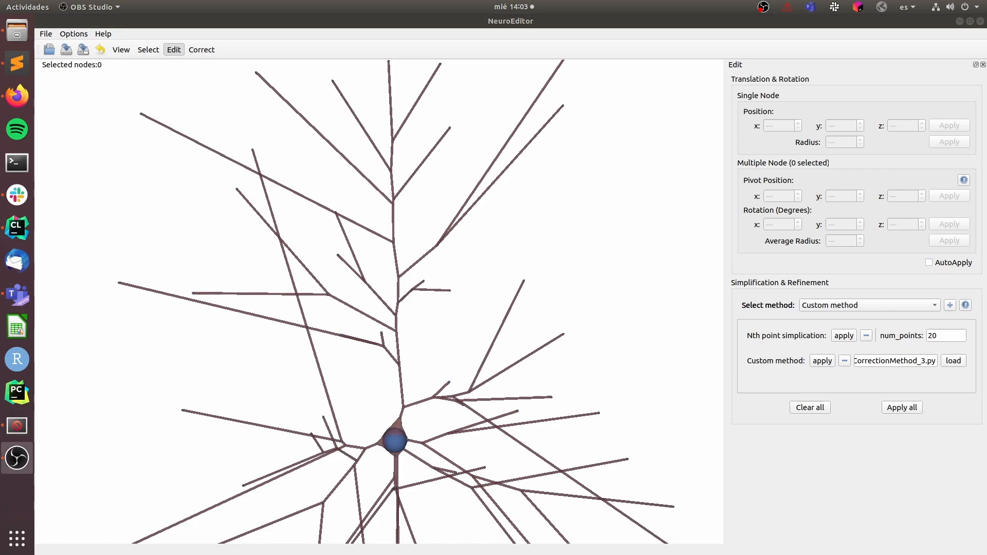
Step: Export the neuron mesh in OBJ format to the Escritorio folder as export.obj
click(49, 33)
click(56, 71)
click(314, 119)
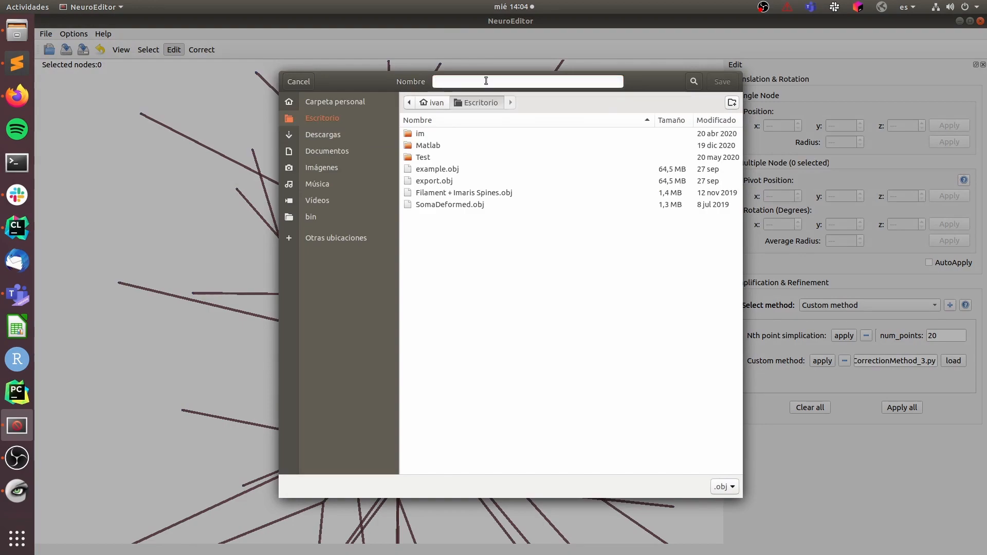
click(451, 181)
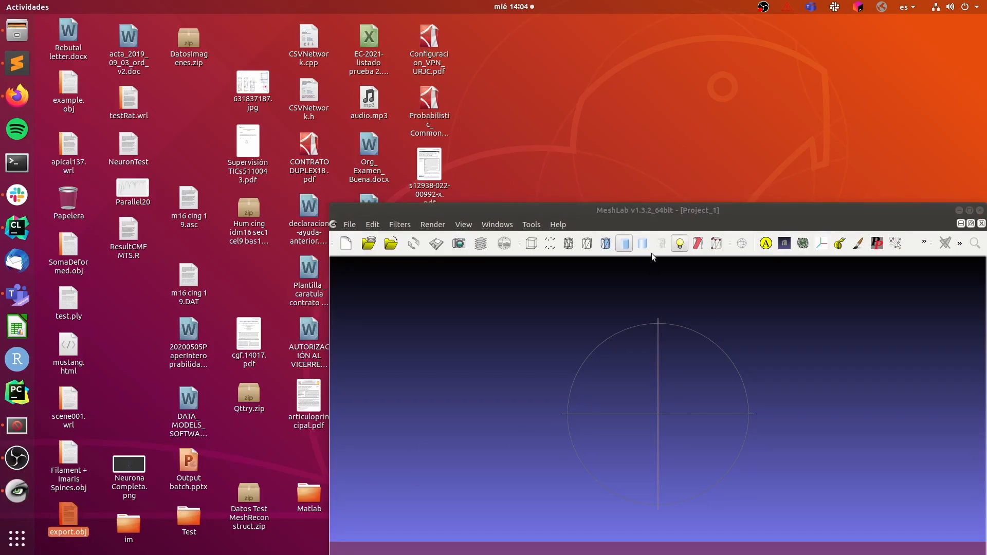
Step: Maximize the MeshLab window and examine the branches and soma of the exported export.obj mesh up close
drag(653, 209, 459, 137)
double_click(458, 137)
scroll(529, 321, up, 6)
scroll(508, 304, down, 12)
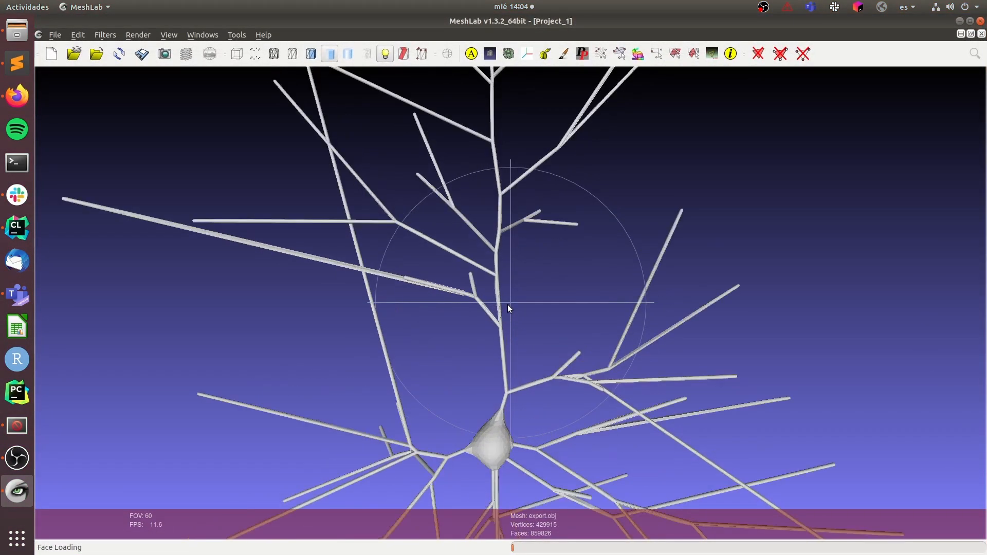
scroll(508, 304, down, 5)
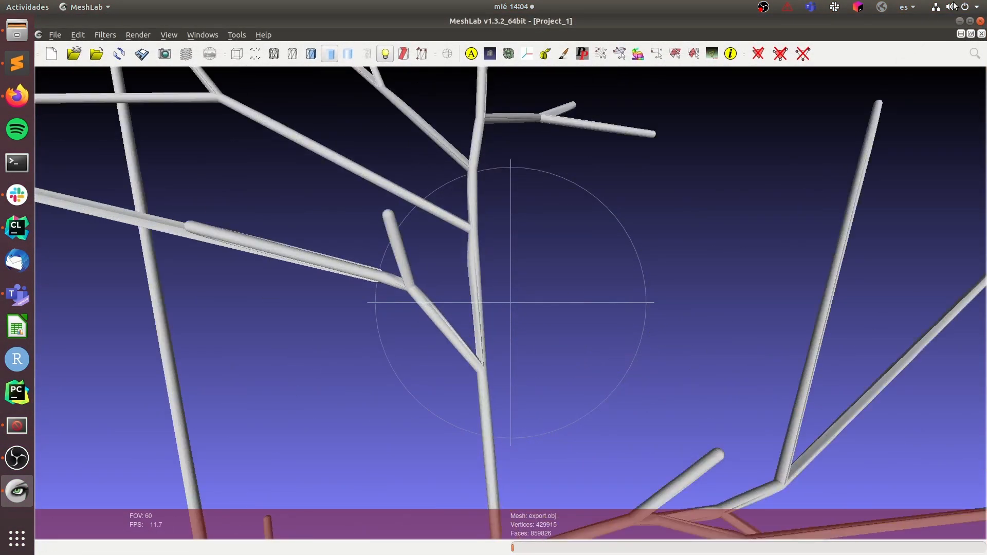